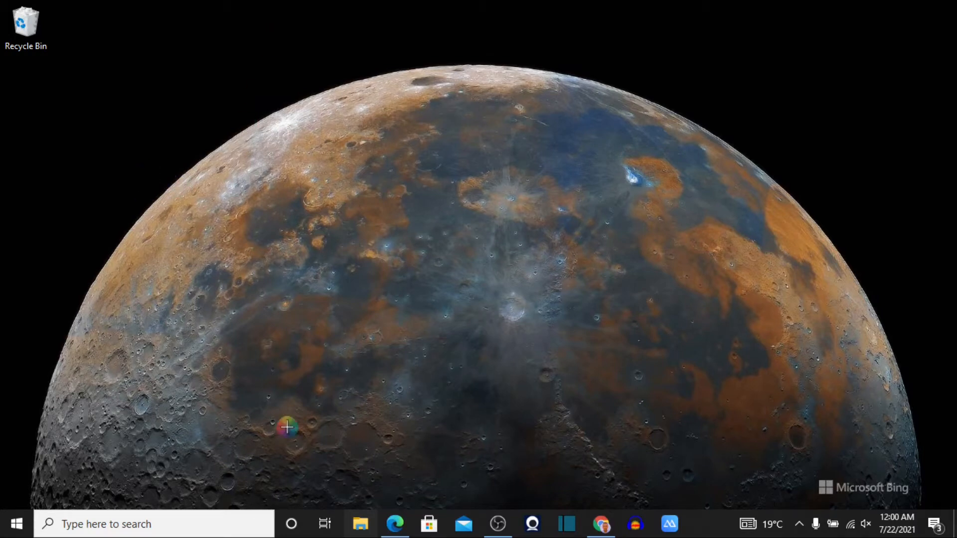
# Step: Open File Explorer and show the contents of USB Drive (I:)
pyautogui.click(360, 527)
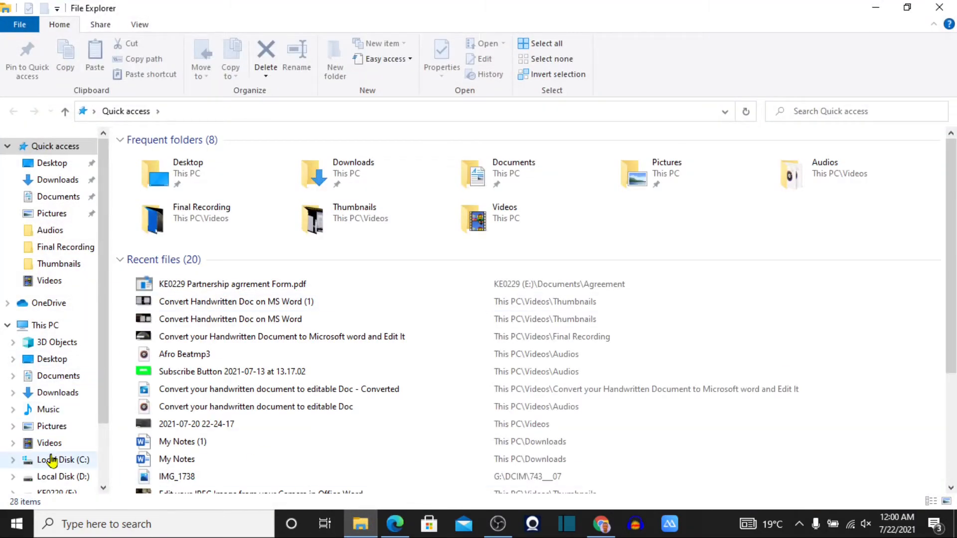
pyautogui.scroll(-3, 48, 461)
pyautogui.click(60, 396)
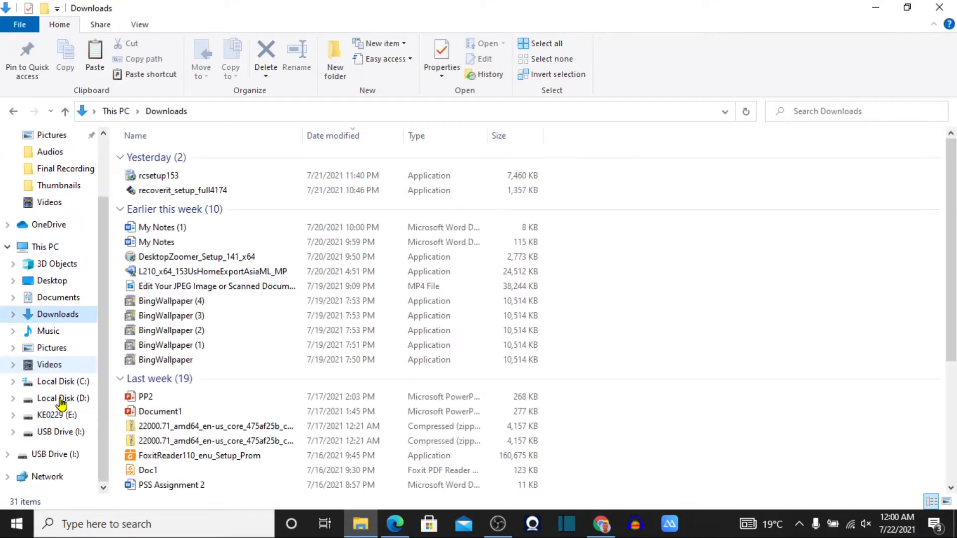
pyautogui.click(51, 433)
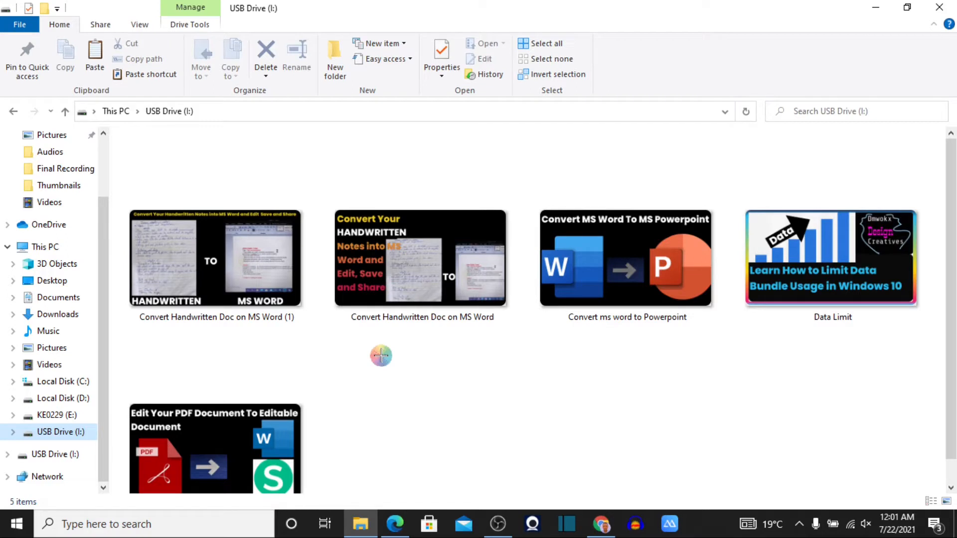
# Step: Permanently delete all the image files on USB Drive (I:) and close File Explorer
pyautogui.click(147, 232)
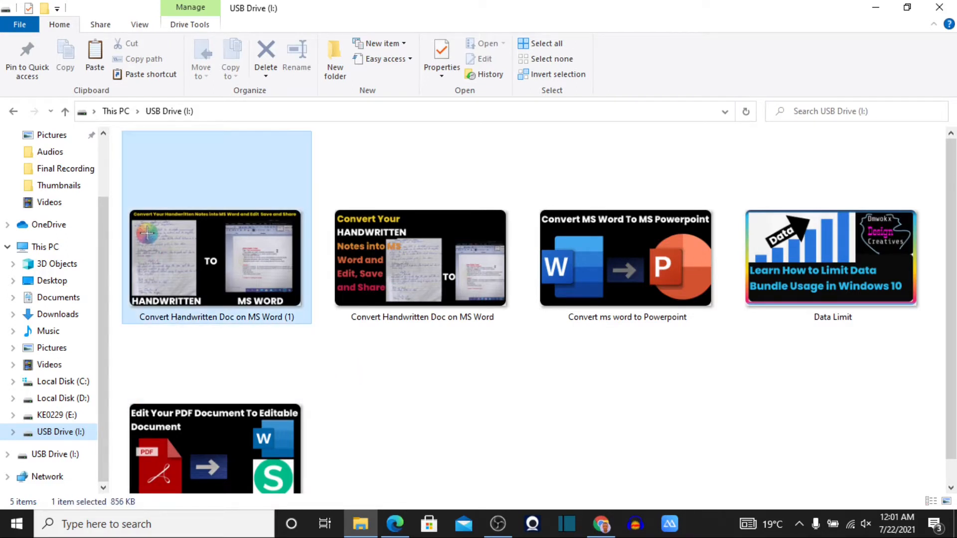
pyautogui.hotkey('ctrl', 'a')
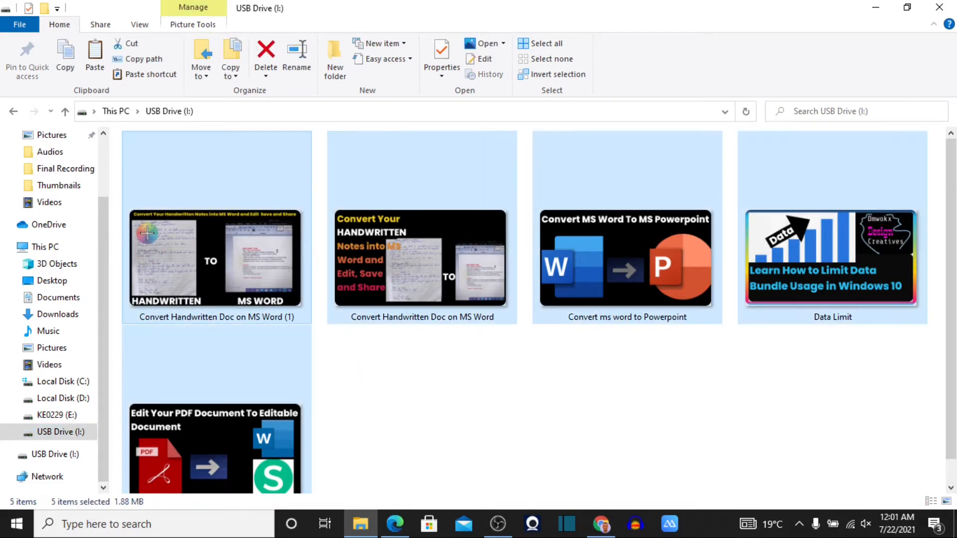
pyautogui.rightClick(204, 230)
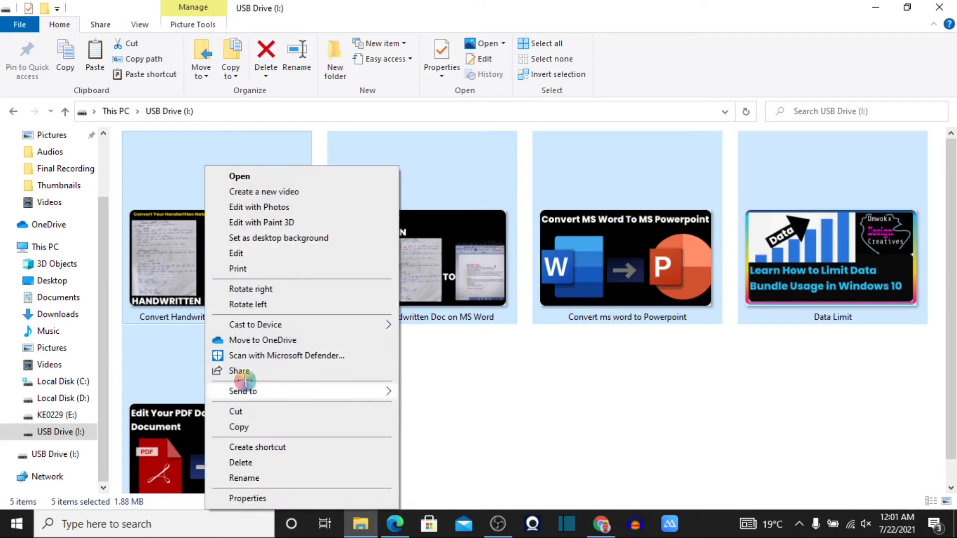
pyautogui.click(241, 462)
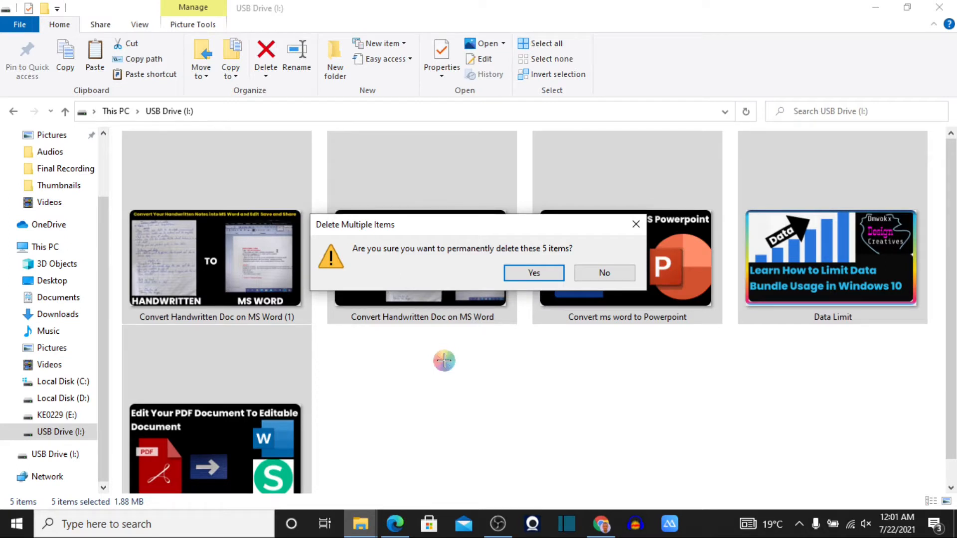
pyautogui.click(545, 271)
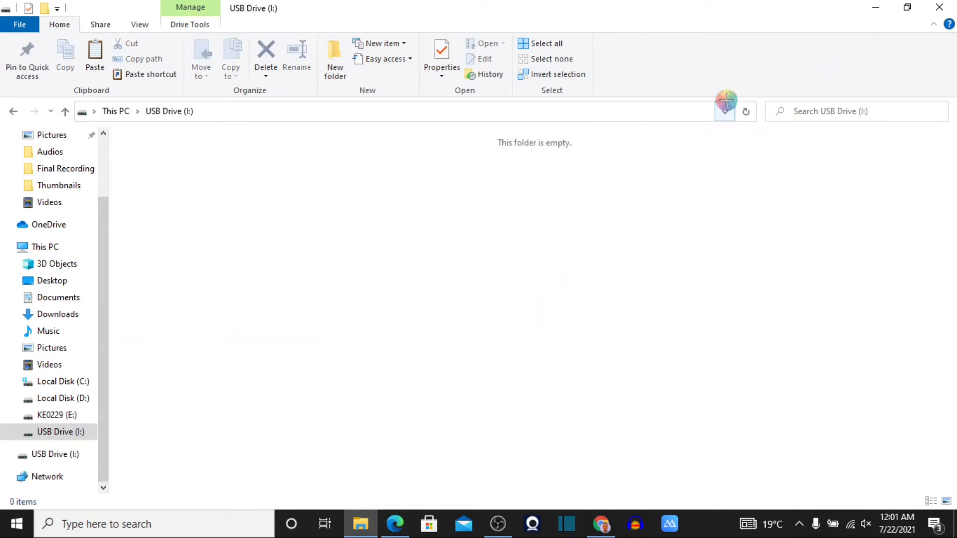
pyautogui.click(943, 6)
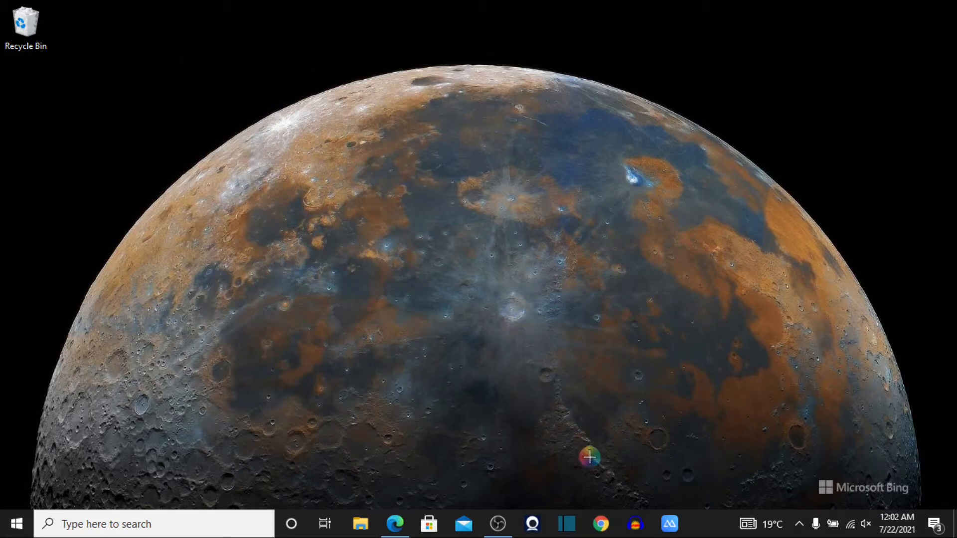
# Step: Open Chrome maximized with the Person 1 profile and search the web for "recuva"
pyautogui.click(599, 524)
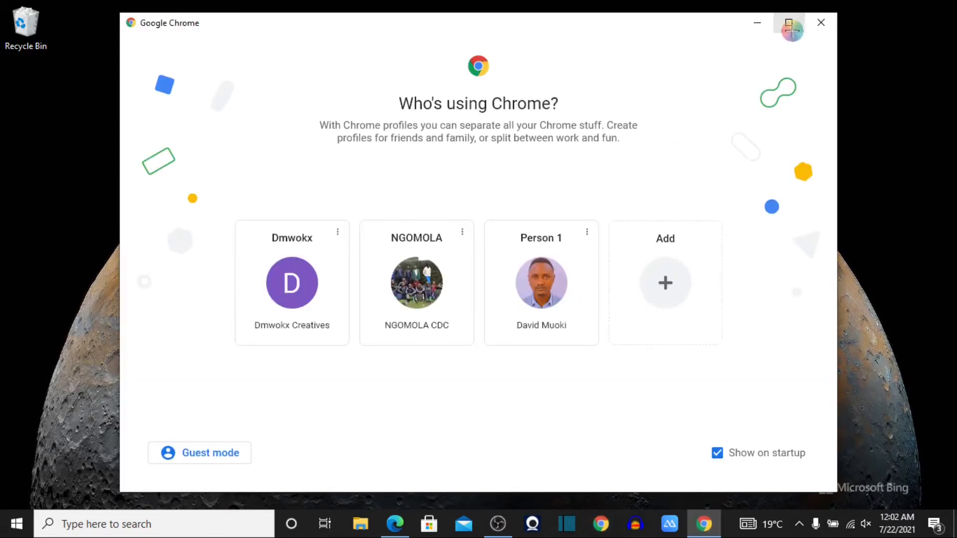
pyautogui.click(789, 23)
pyautogui.click(527, 280)
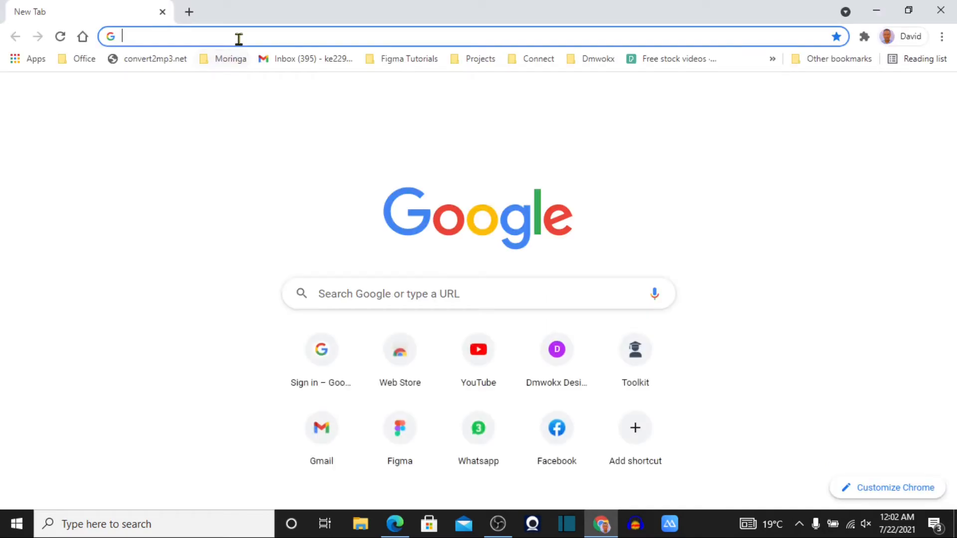
pyautogui.click(238, 39)
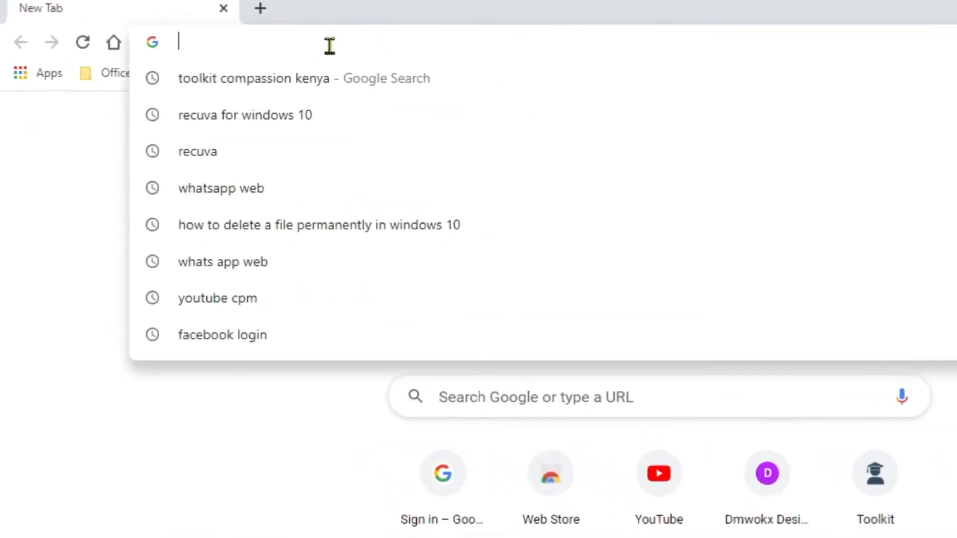
pyautogui.write('recuva')
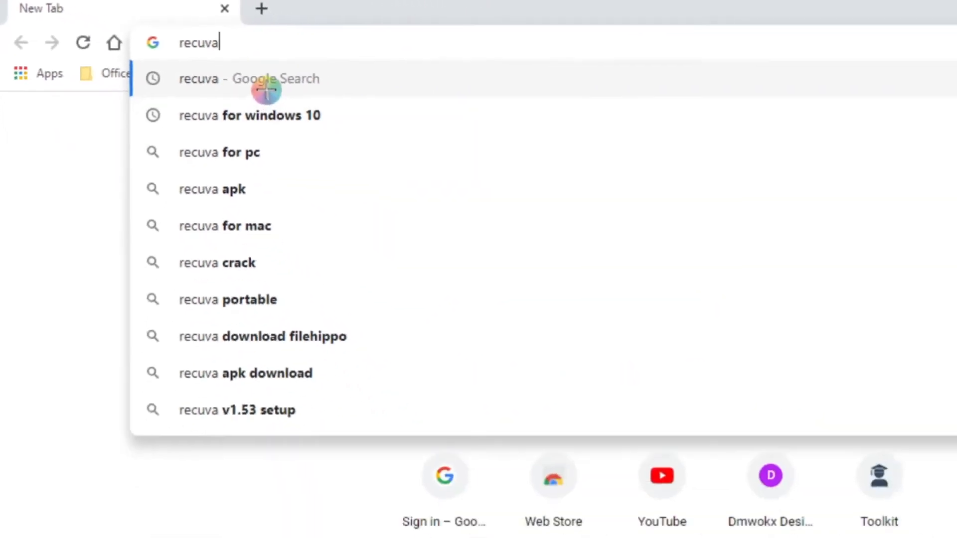
pyautogui.click(194, 55)
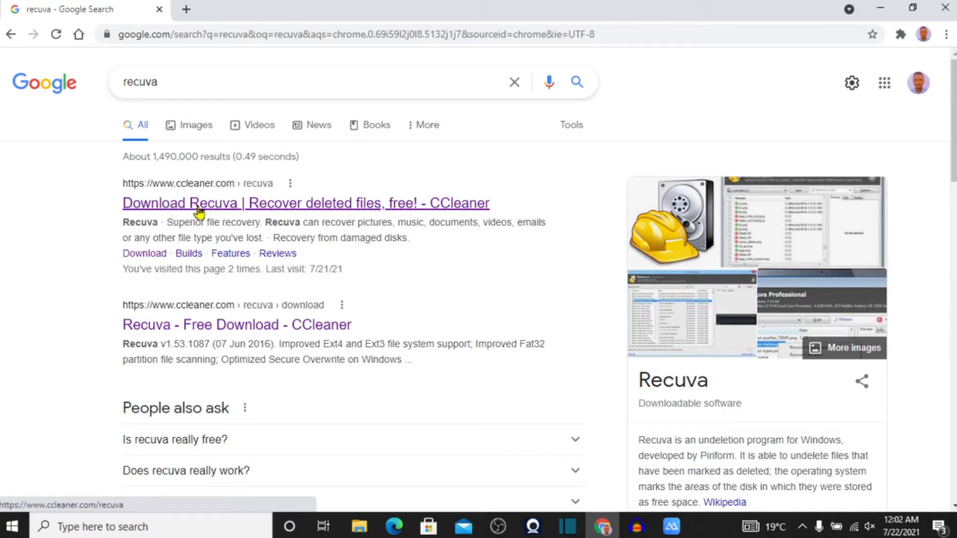
# Step: Open CCleaner's Recuva page from the search results and choose to download the free version
pyautogui.click(274, 213)
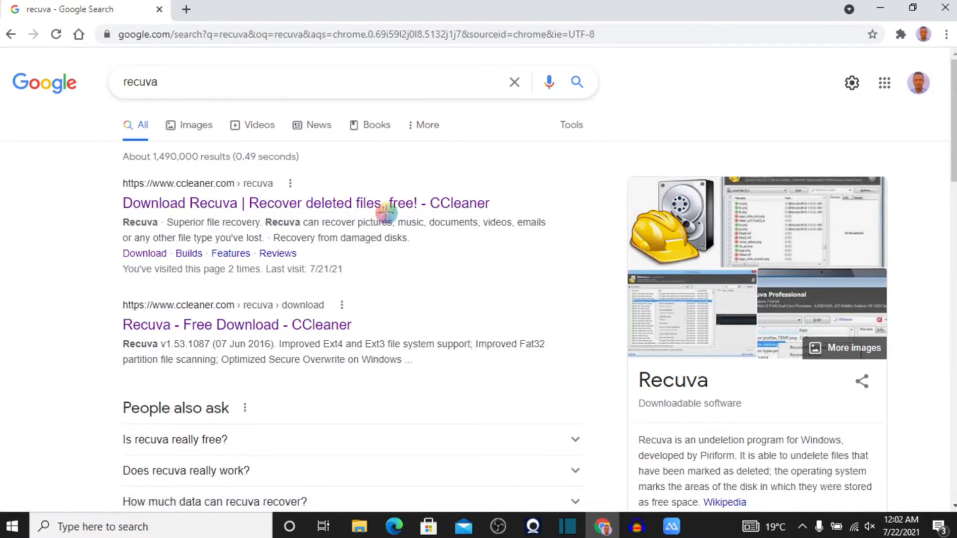
pyautogui.click(269, 206)
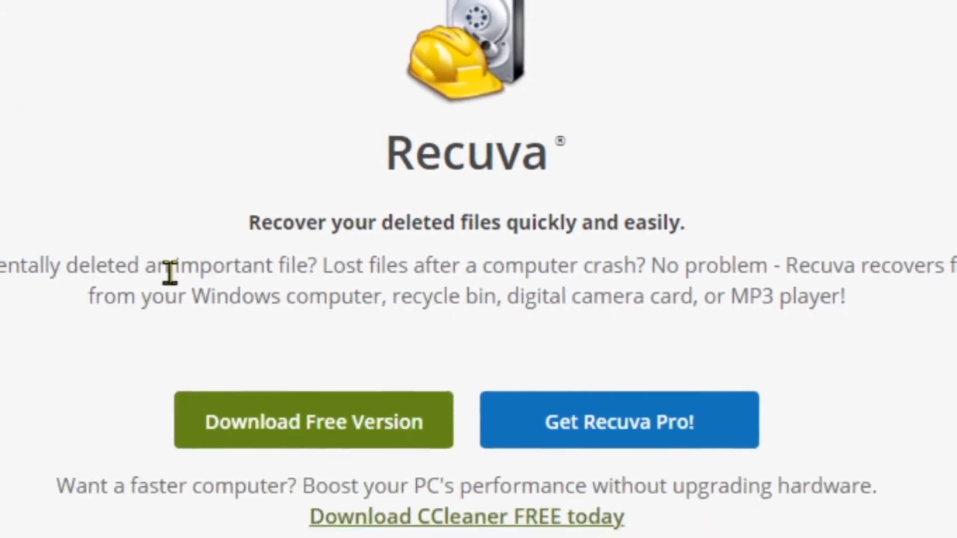
pyautogui.scroll(-3, 134, 289)
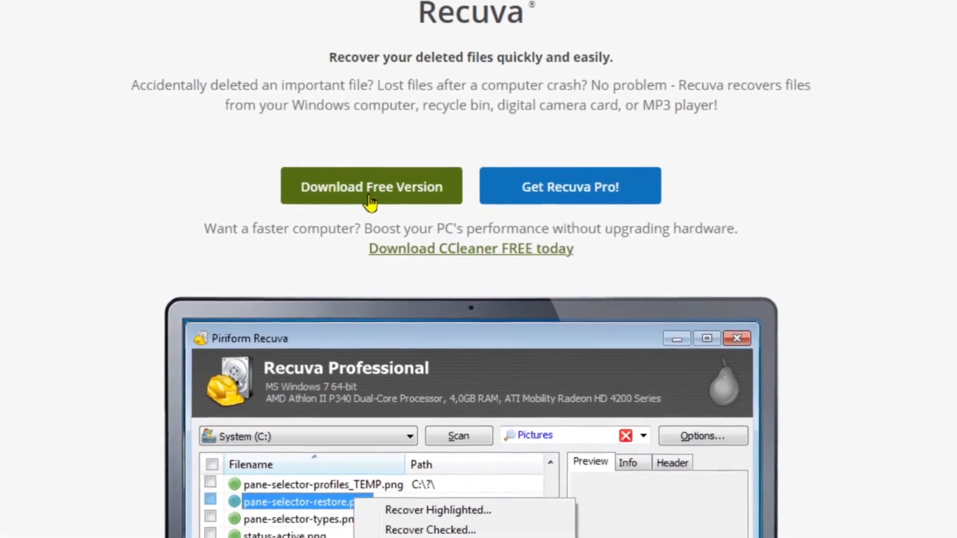
pyautogui.click(372, 199)
# Step: Download the Free edition of Recuva and save the installer as rcsetup153 (1) in the Downloads folder
pyautogui.scroll(-2, 358, 196)
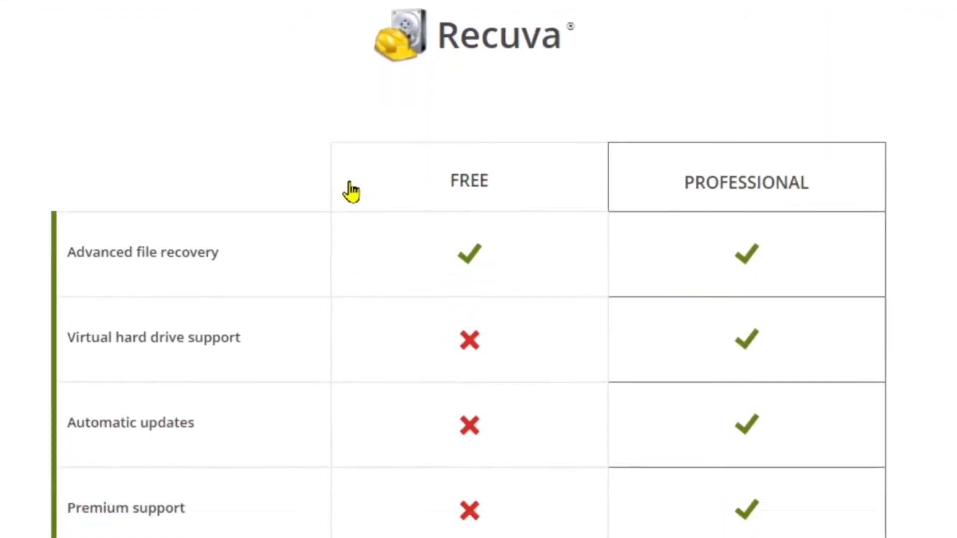
pyautogui.scroll(-3, 351, 191)
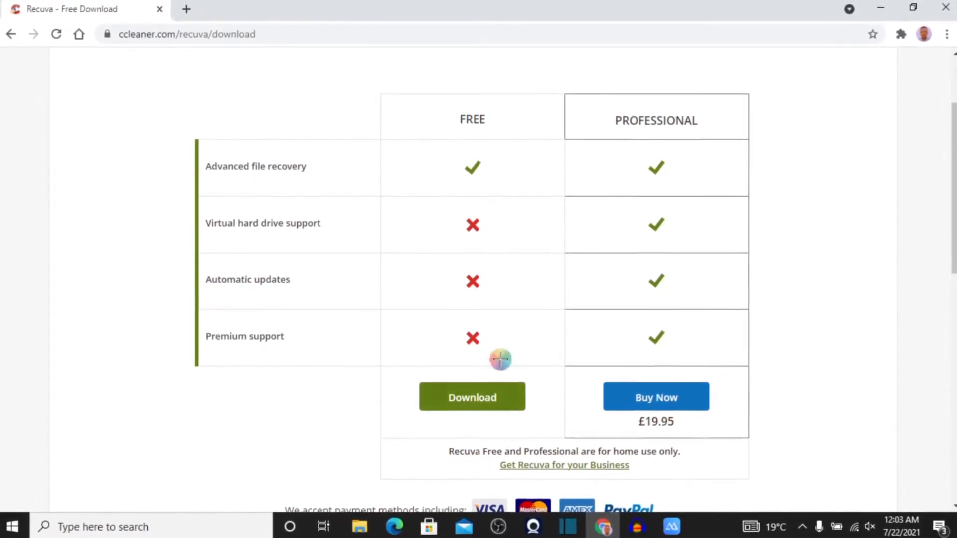
pyautogui.click(467, 403)
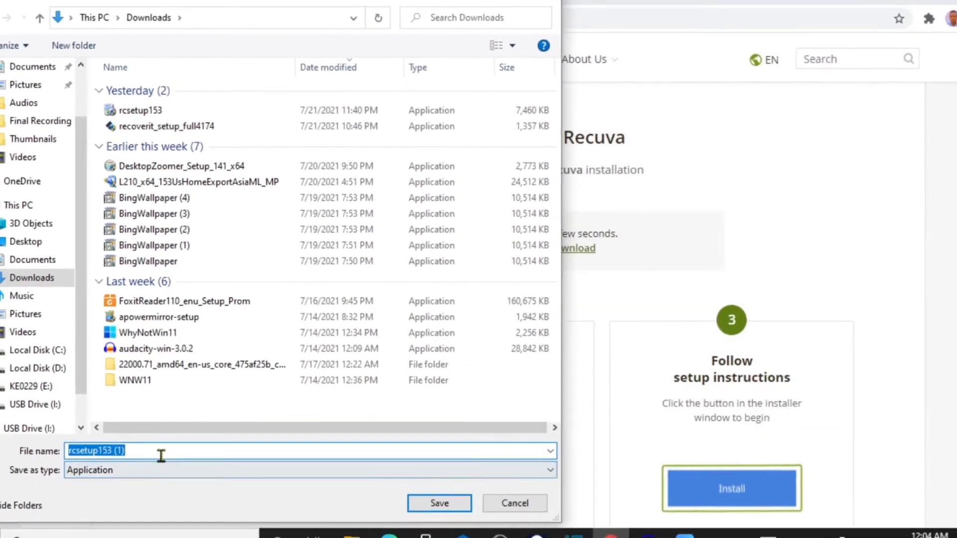
pyautogui.click(438, 497)
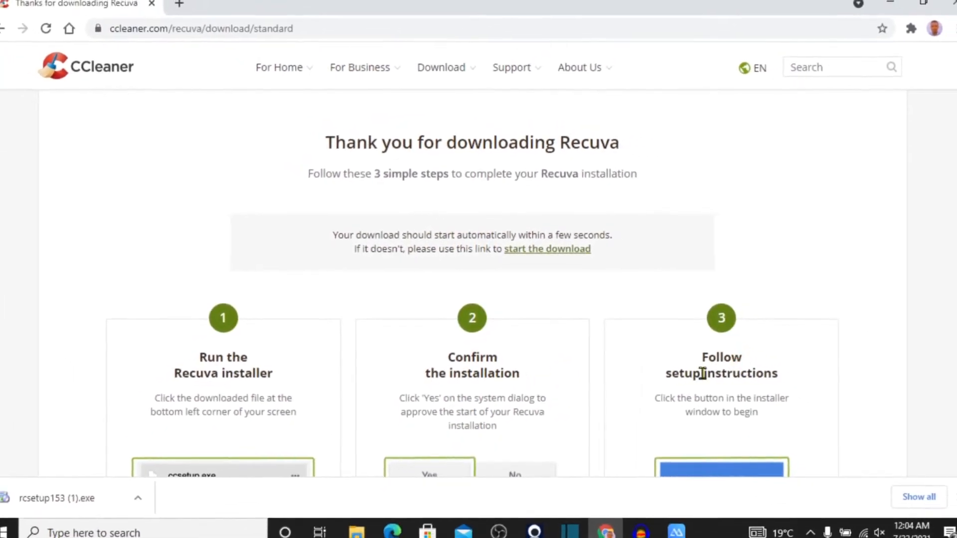
# Step: Run the downloaded rcsetup153 (1).exe, install Recuva v1.53 with the default options and launch Recuva
pyautogui.scroll(-3, 700, 372)
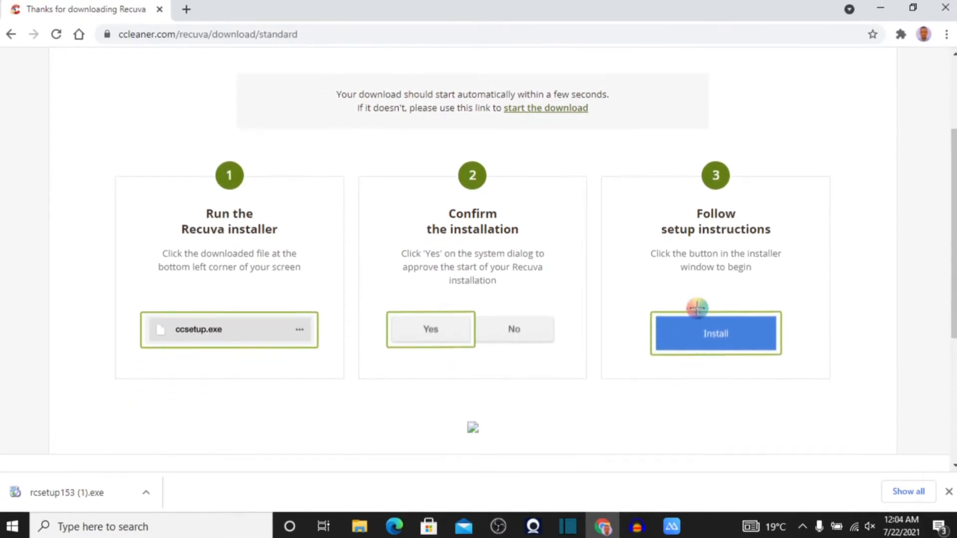
pyautogui.scroll(3, 689, 254)
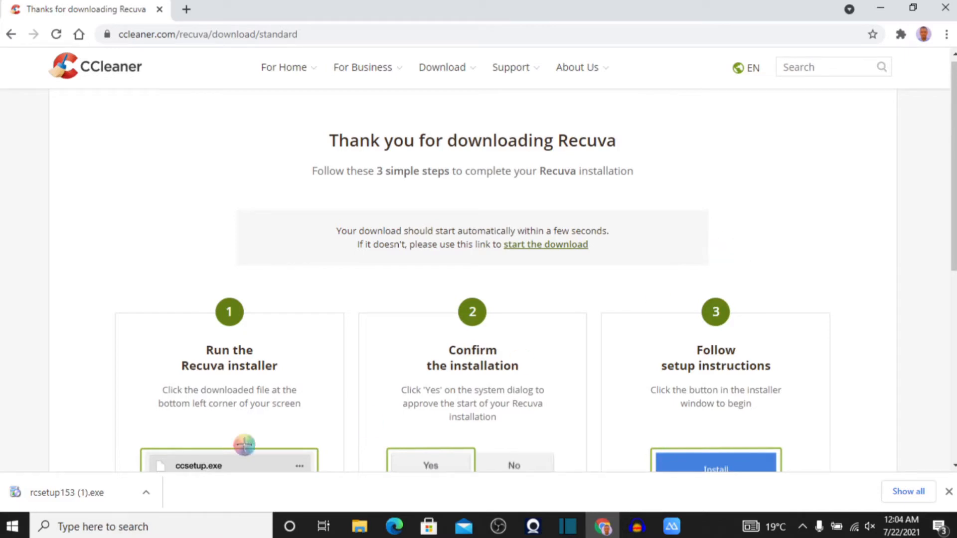
pyautogui.click(58, 493)
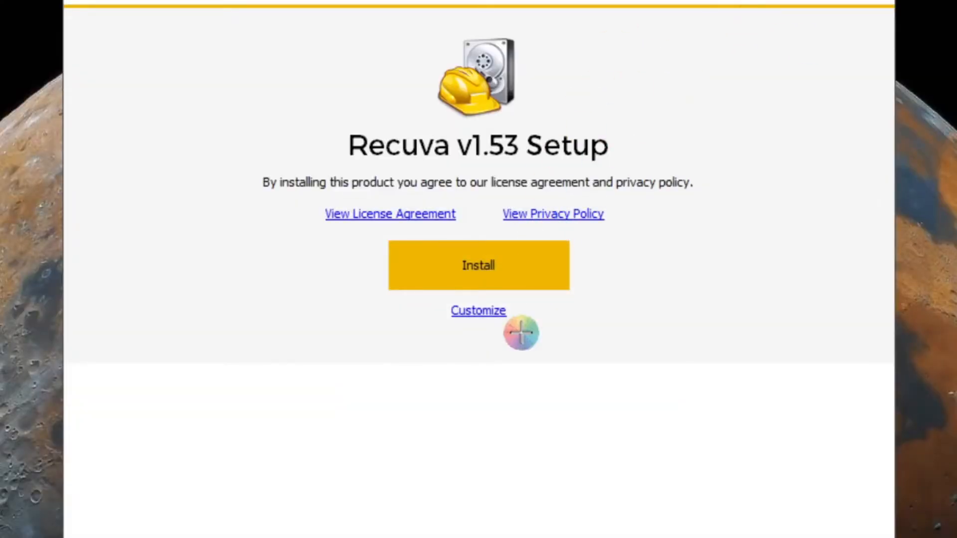
pyautogui.click(484, 267)
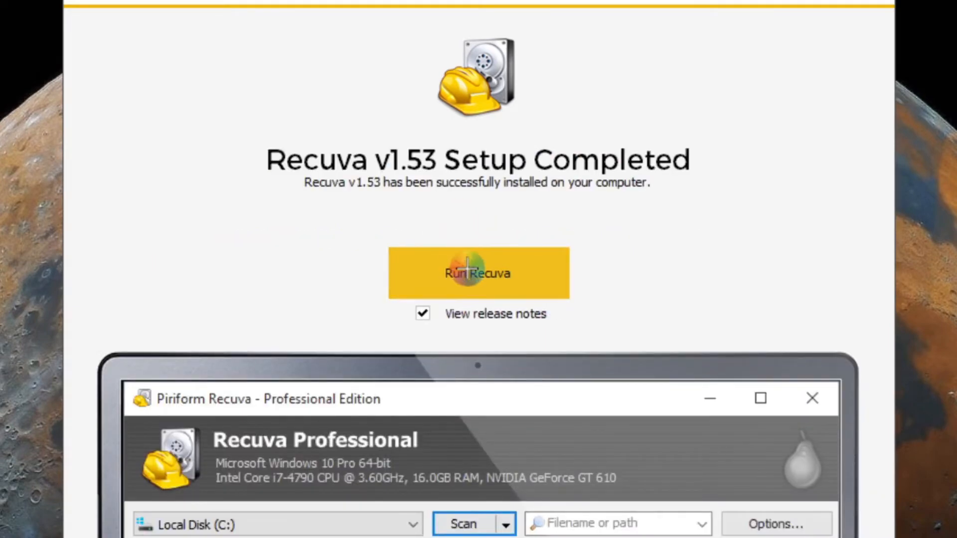
pyautogui.click(481, 276)
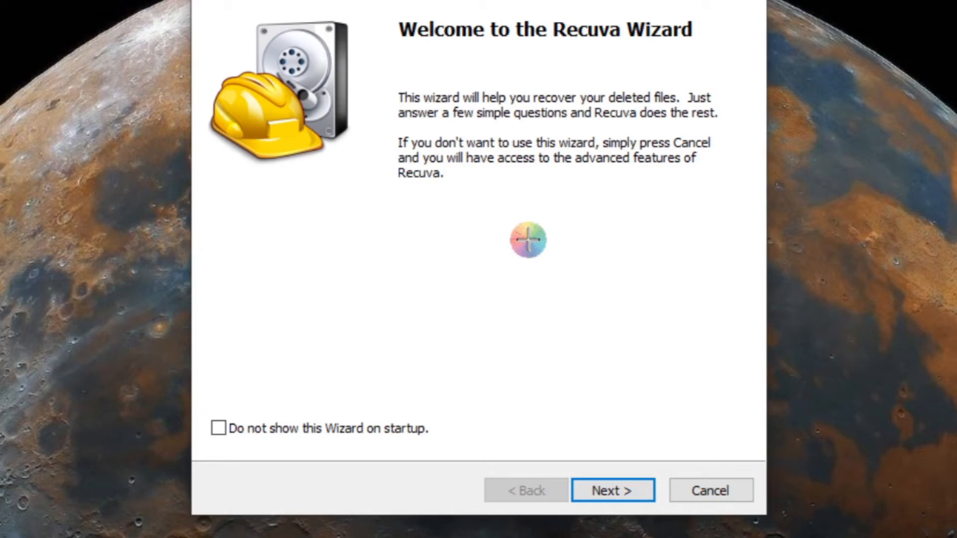
# Step: Set the Recuva wizard to find Pictures on a media card or iPod and start the search without Deep Scan
pyautogui.click(618, 488)
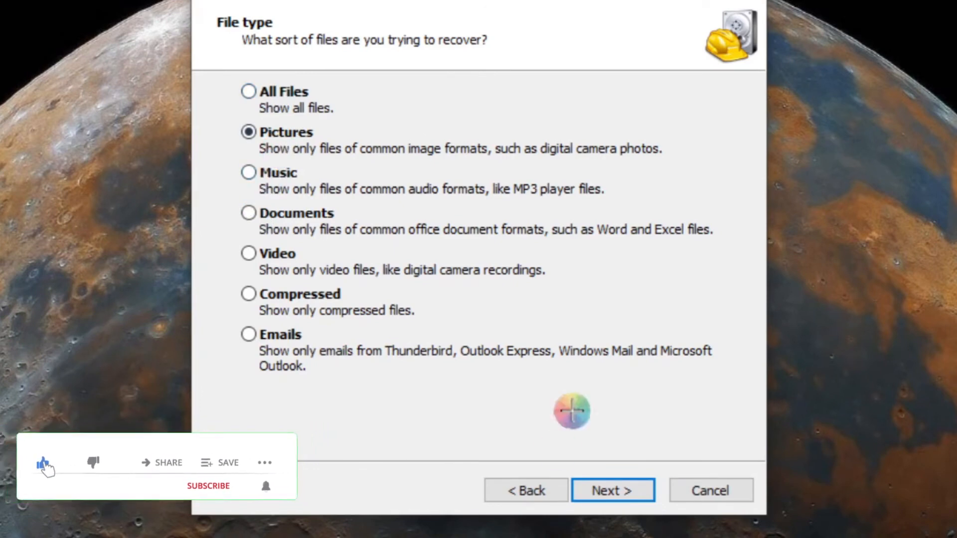
pyautogui.click(624, 484)
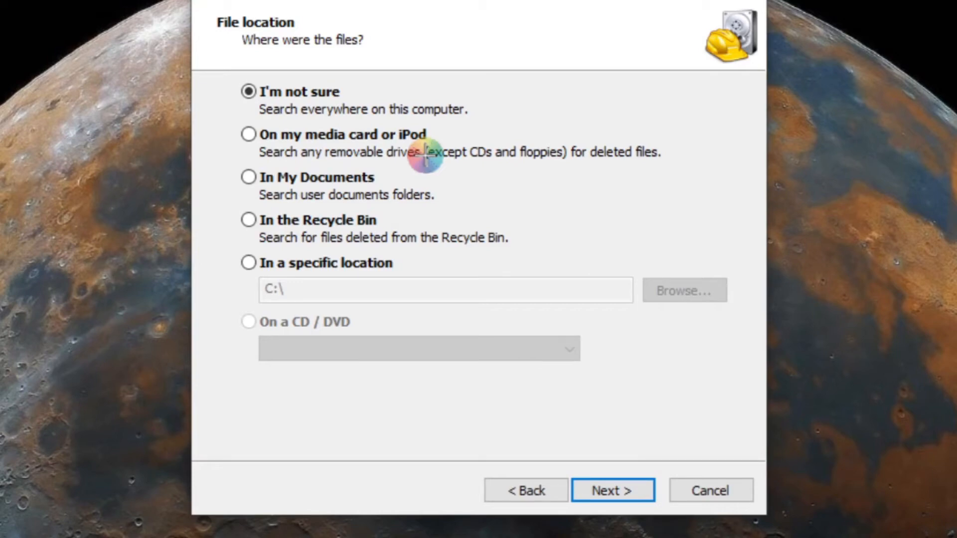
pyautogui.click(248, 134)
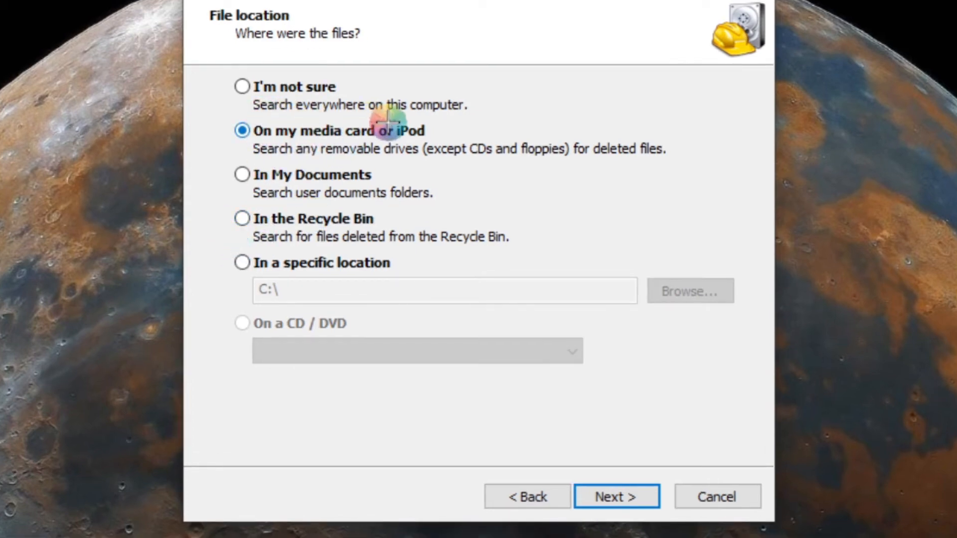
pyautogui.click(608, 495)
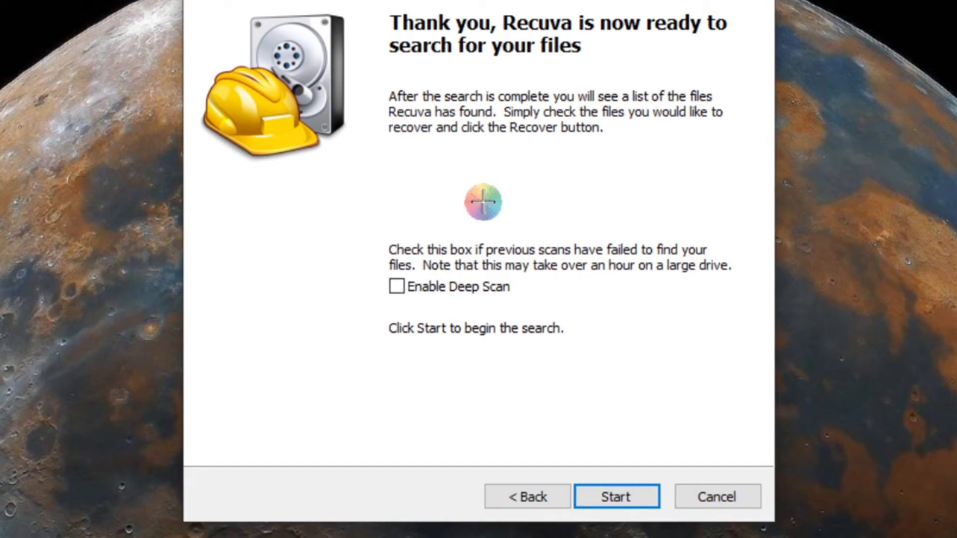
pyautogui.click(612, 499)
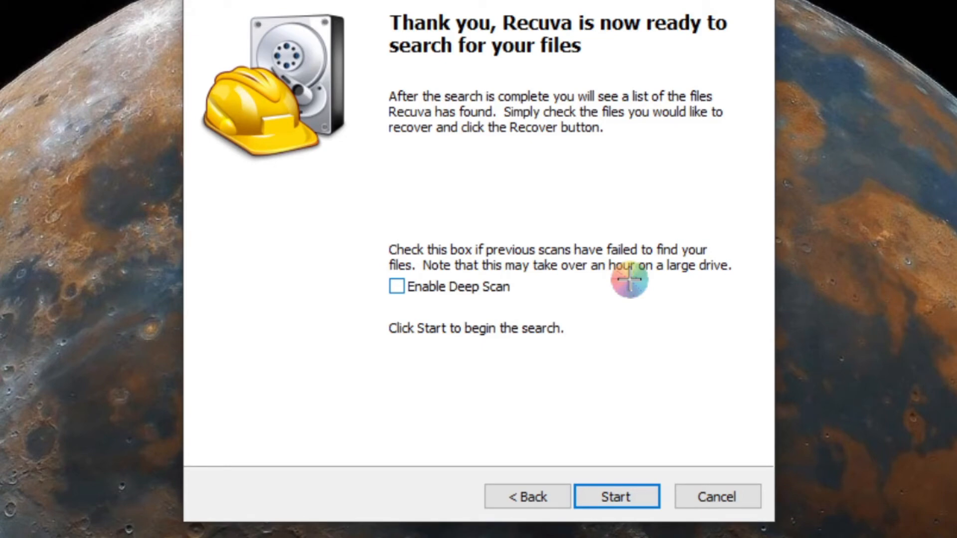
pyautogui.click(615, 497)
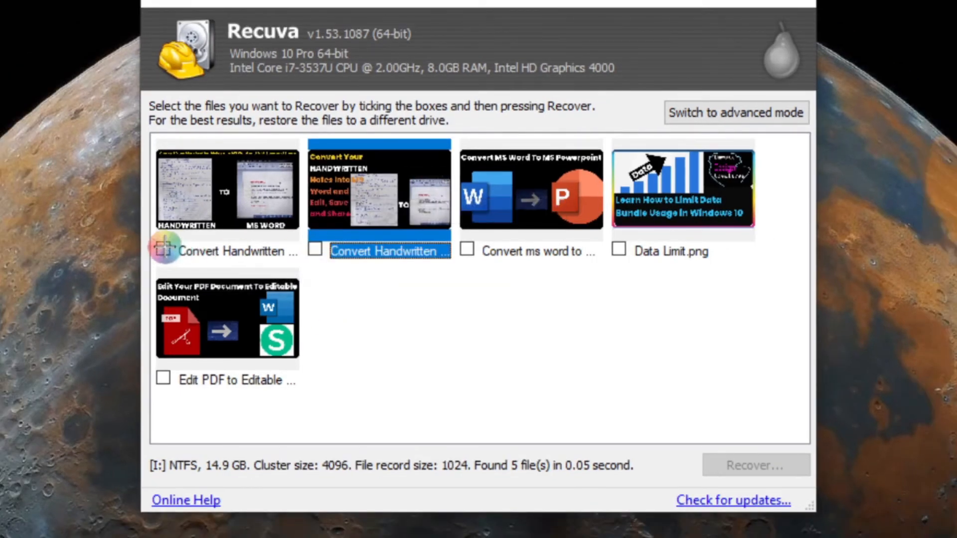
# Step: Mark all the found pictures for recovery, from the two Convert Handwritten files to Data Limit.png and Edit PDF to Editable
pyautogui.click(137, 245)
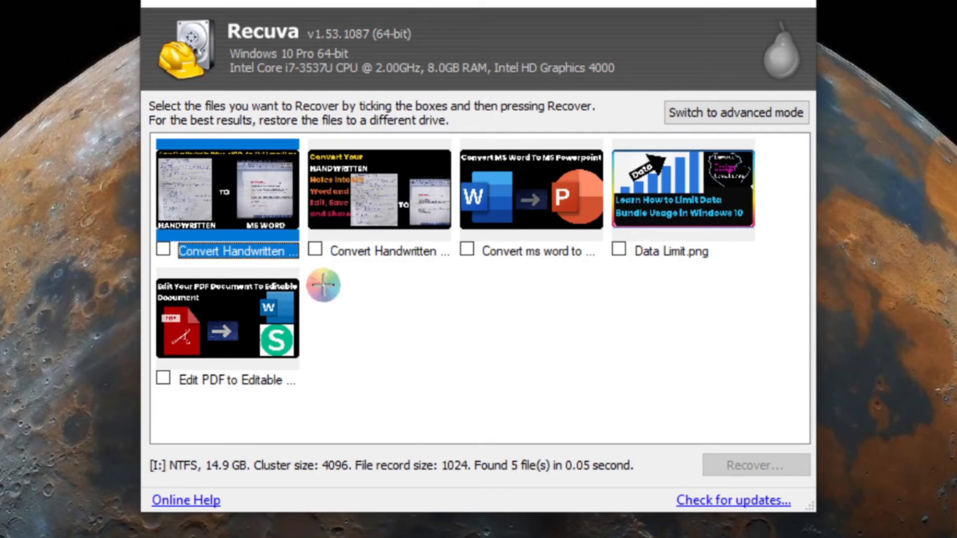
pyautogui.press('space')
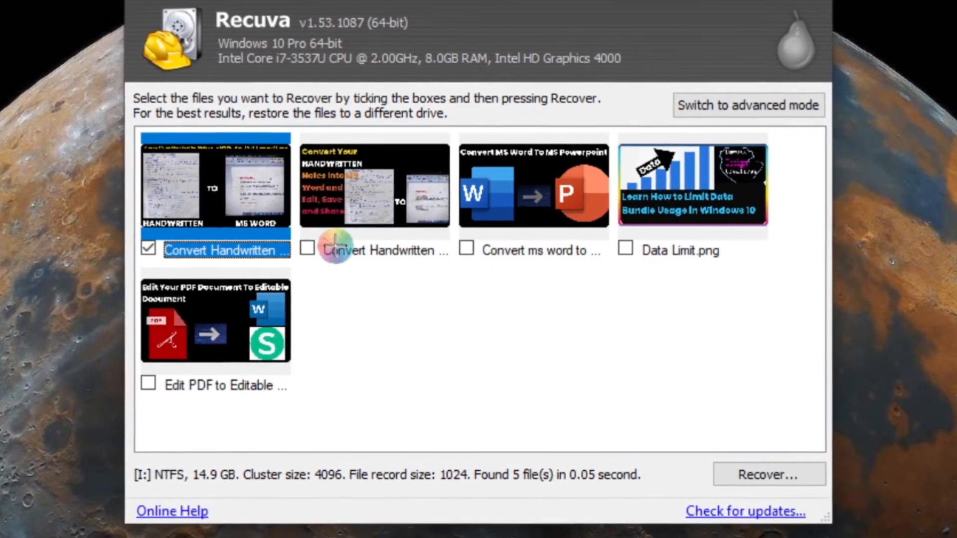
pyautogui.click(334, 249)
pyautogui.press('space')
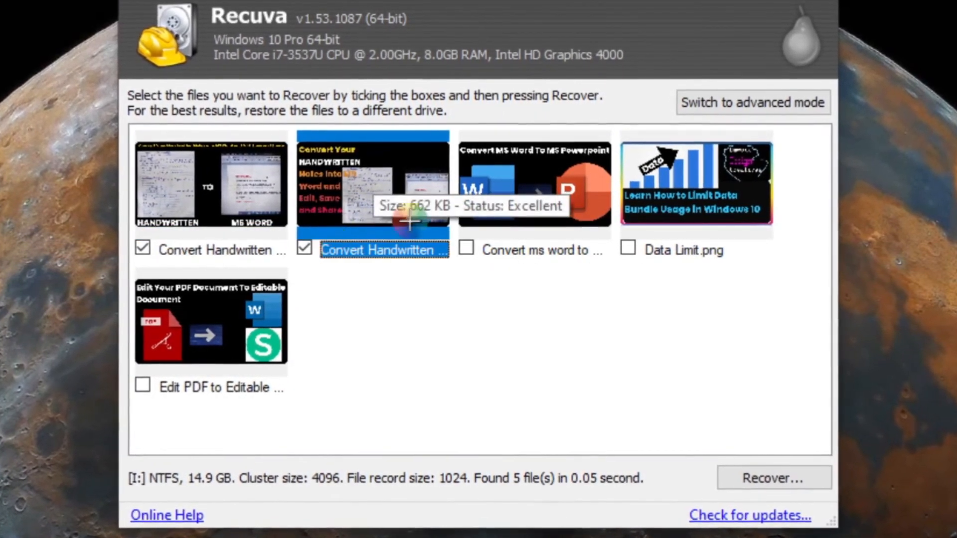
pyautogui.click(505, 248)
pyautogui.press('space')
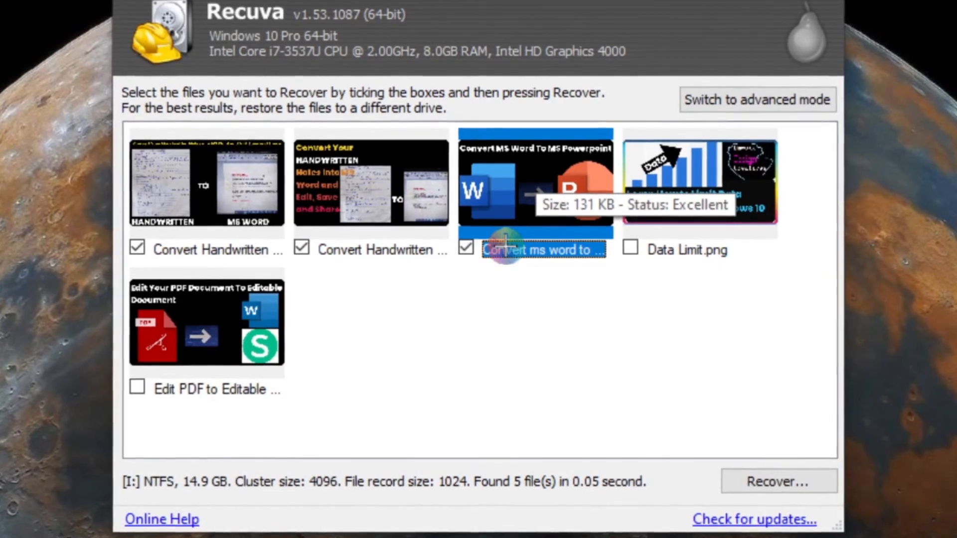
pyautogui.click(677, 204)
pyautogui.press('space')
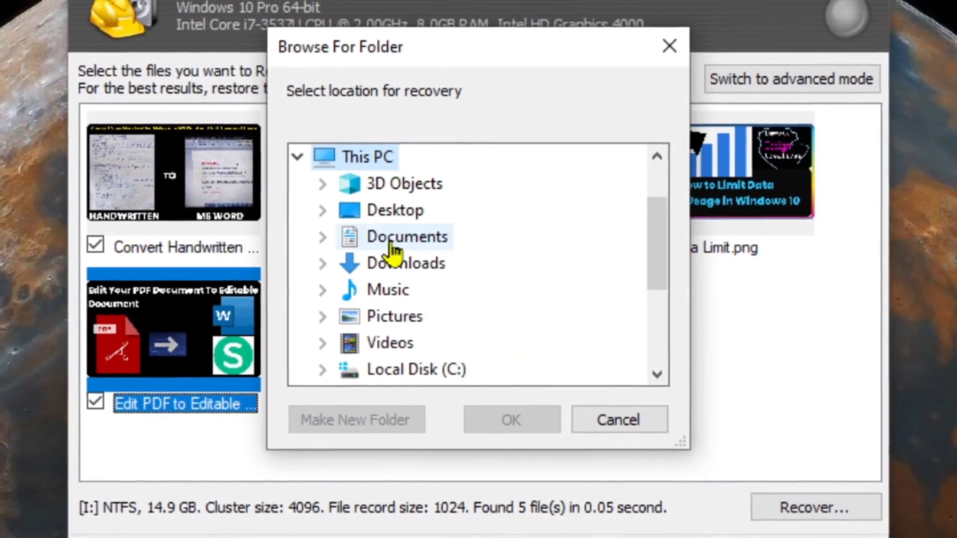
# Step: Recover the marked pictures to the Desktop, dismiss the completion summary and close Recuva
pyautogui.click(404, 210)
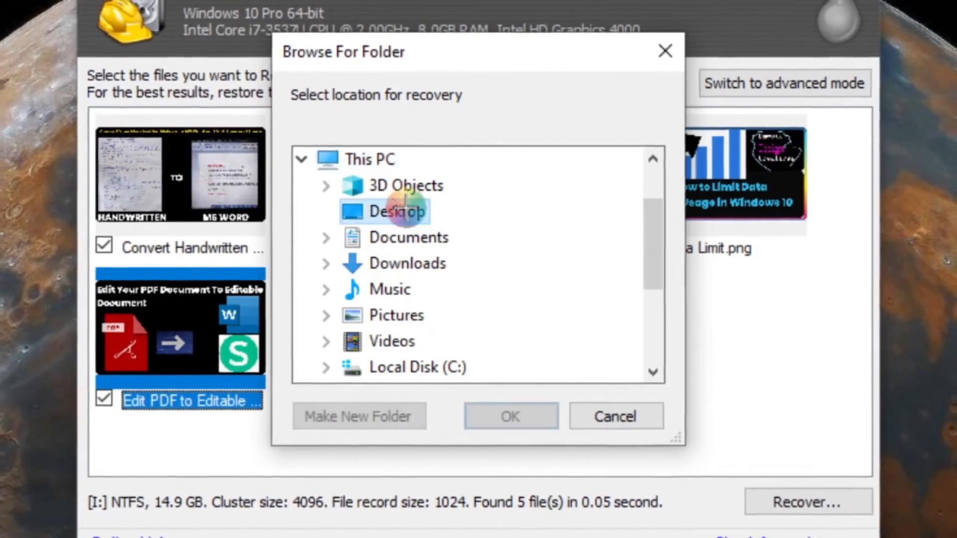
pyautogui.click(510, 416)
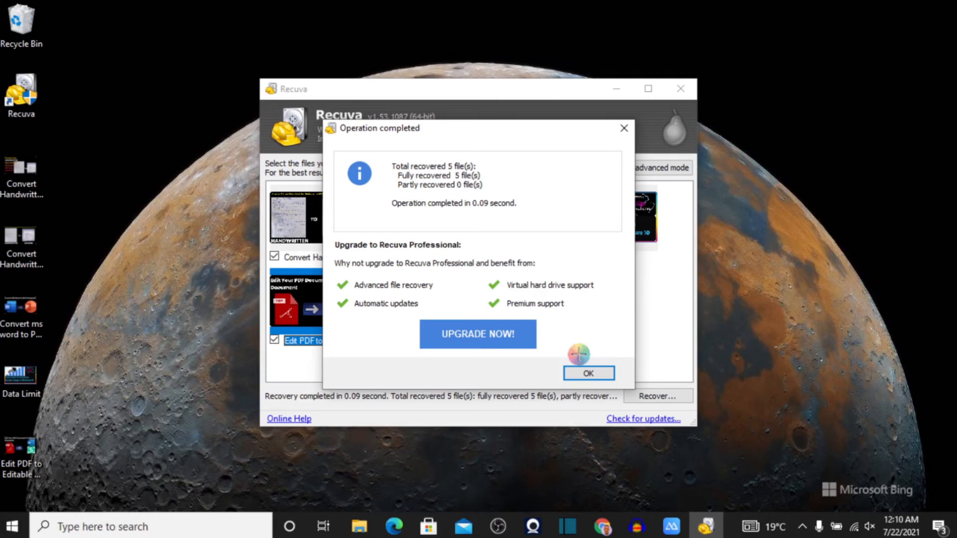
pyautogui.click(588, 373)
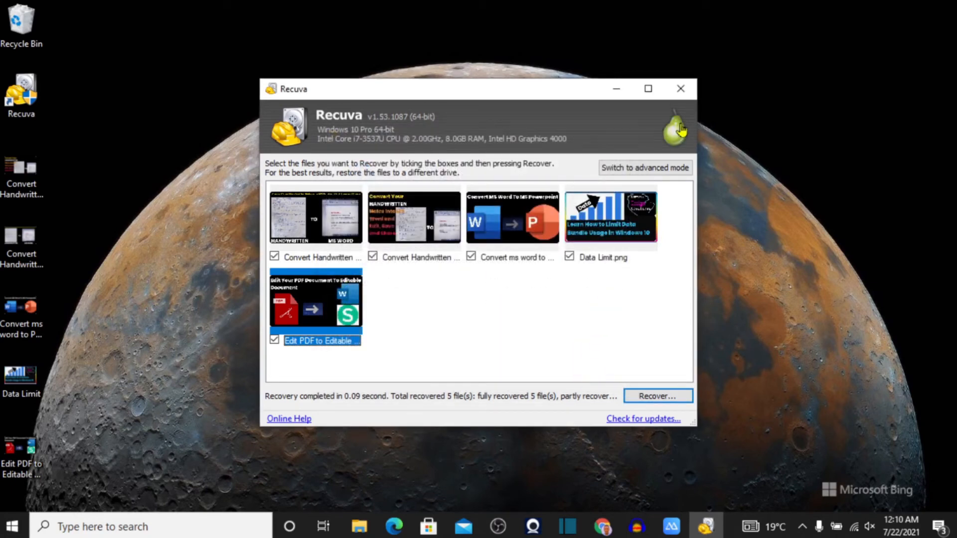
pyautogui.click(681, 89)
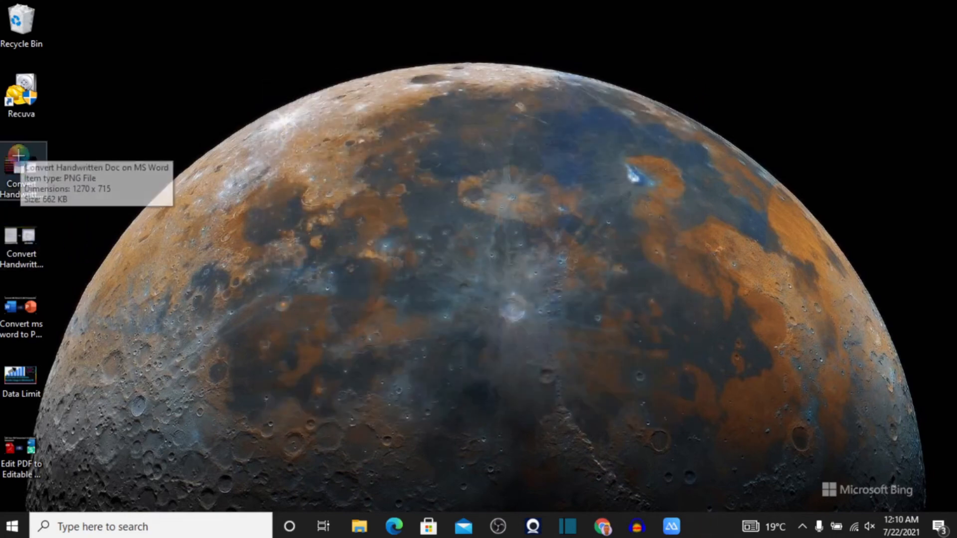
# Step: Open the recovered Convert Handwritten Doc on MS Word image from the desktop, browse through the other recovered pictures and close the viewer
pyautogui.doubleClick(18, 172)
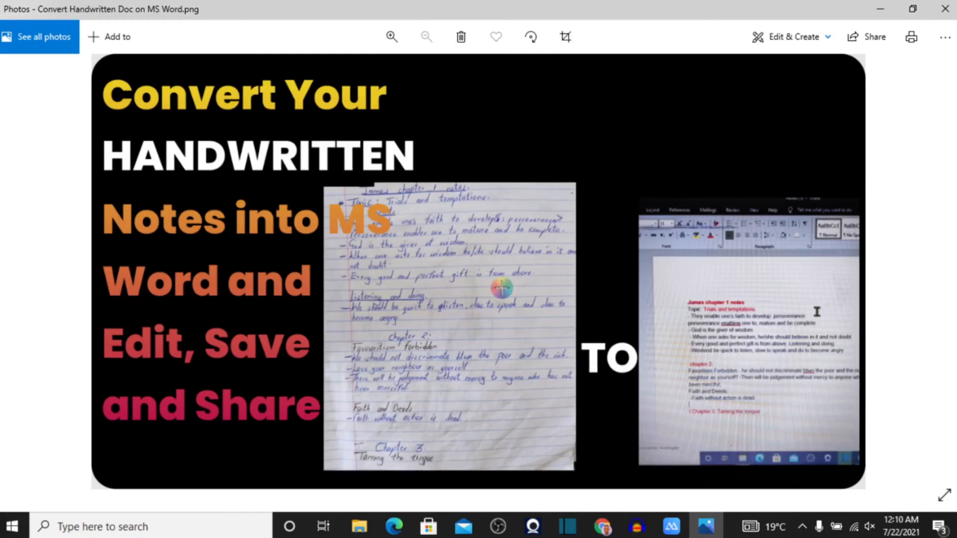
pyautogui.press('Right')
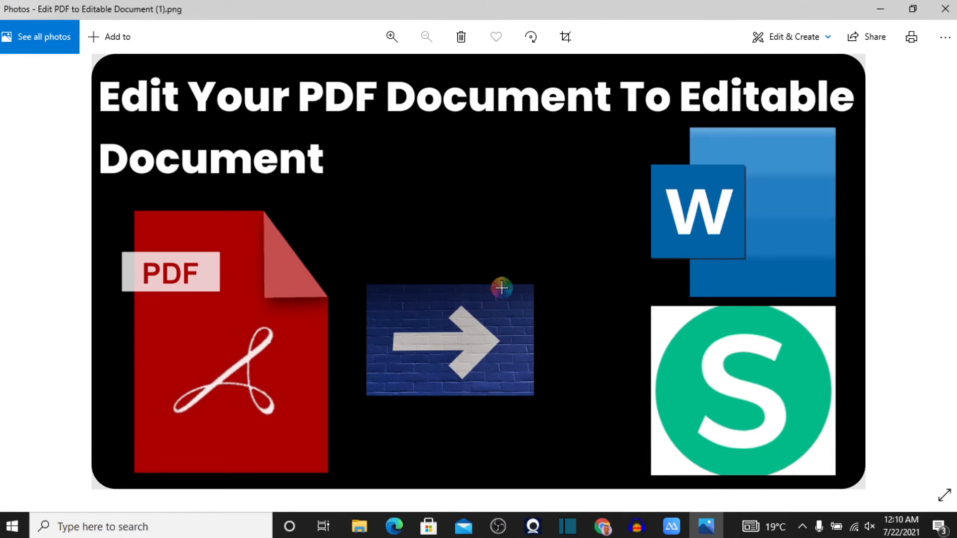
pyautogui.press('Left')
pyautogui.press('Left')
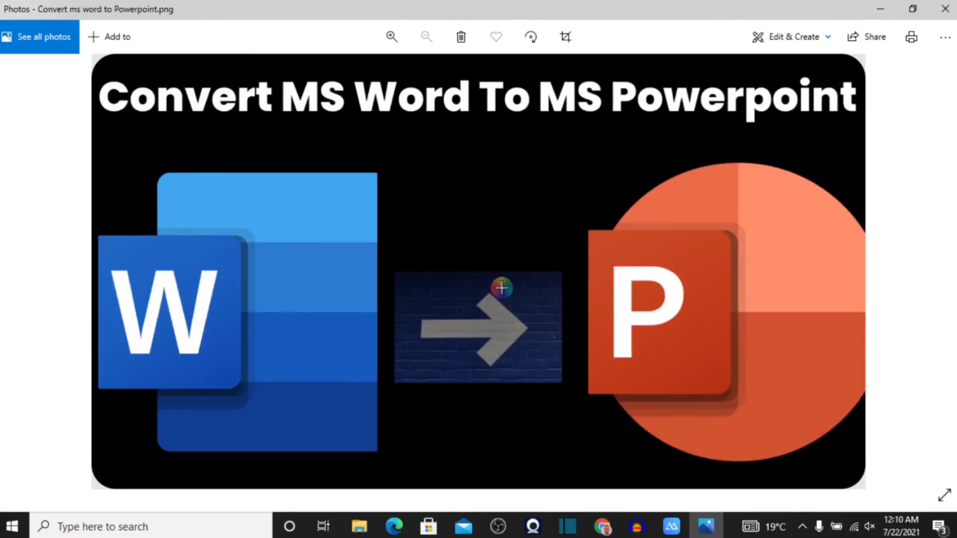
pyautogui.press('Left')
pyautogui.press('Left')
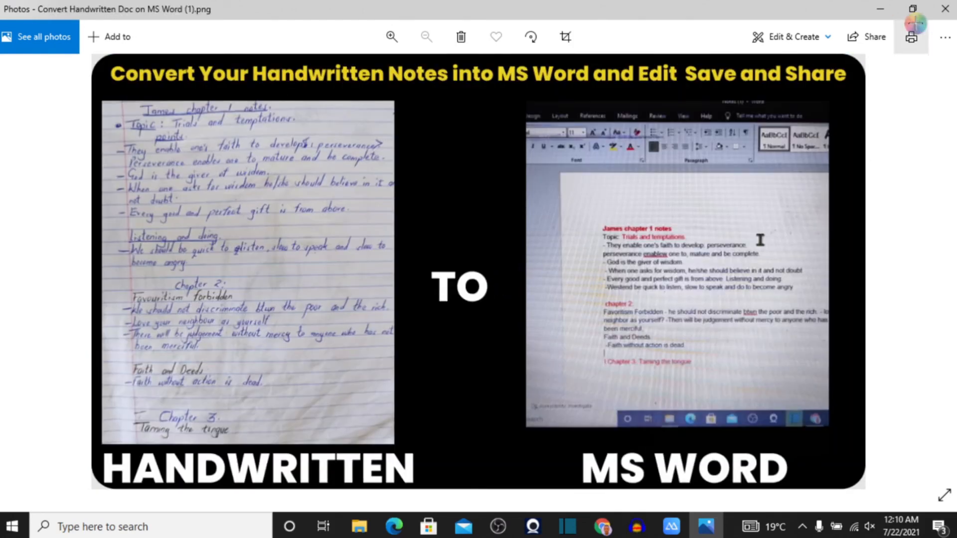
pyautogui.click(945, 8)
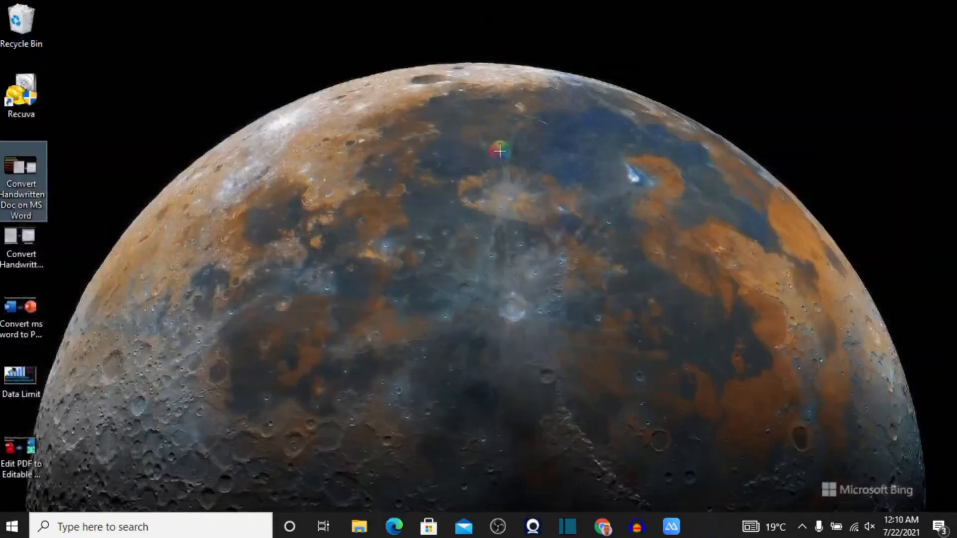
pyautogui.click(116, 99)
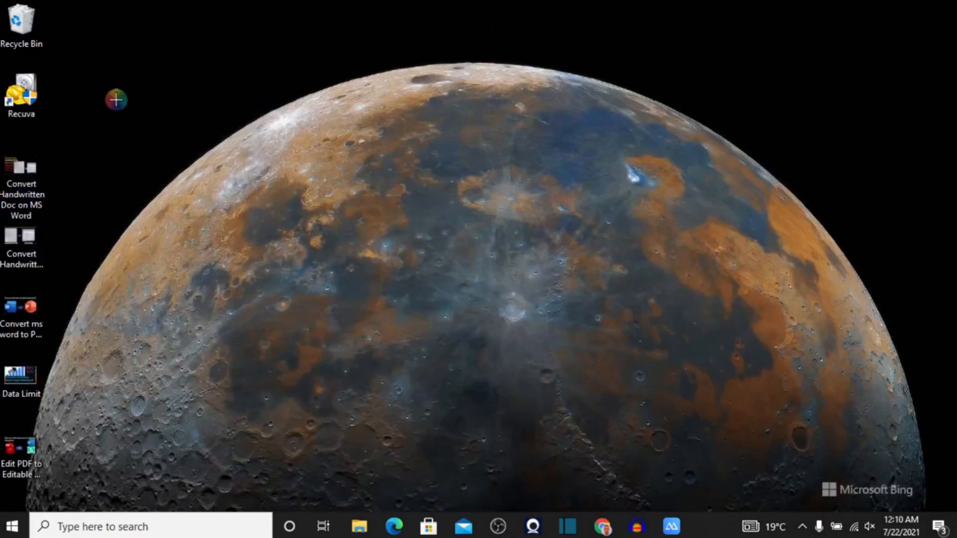